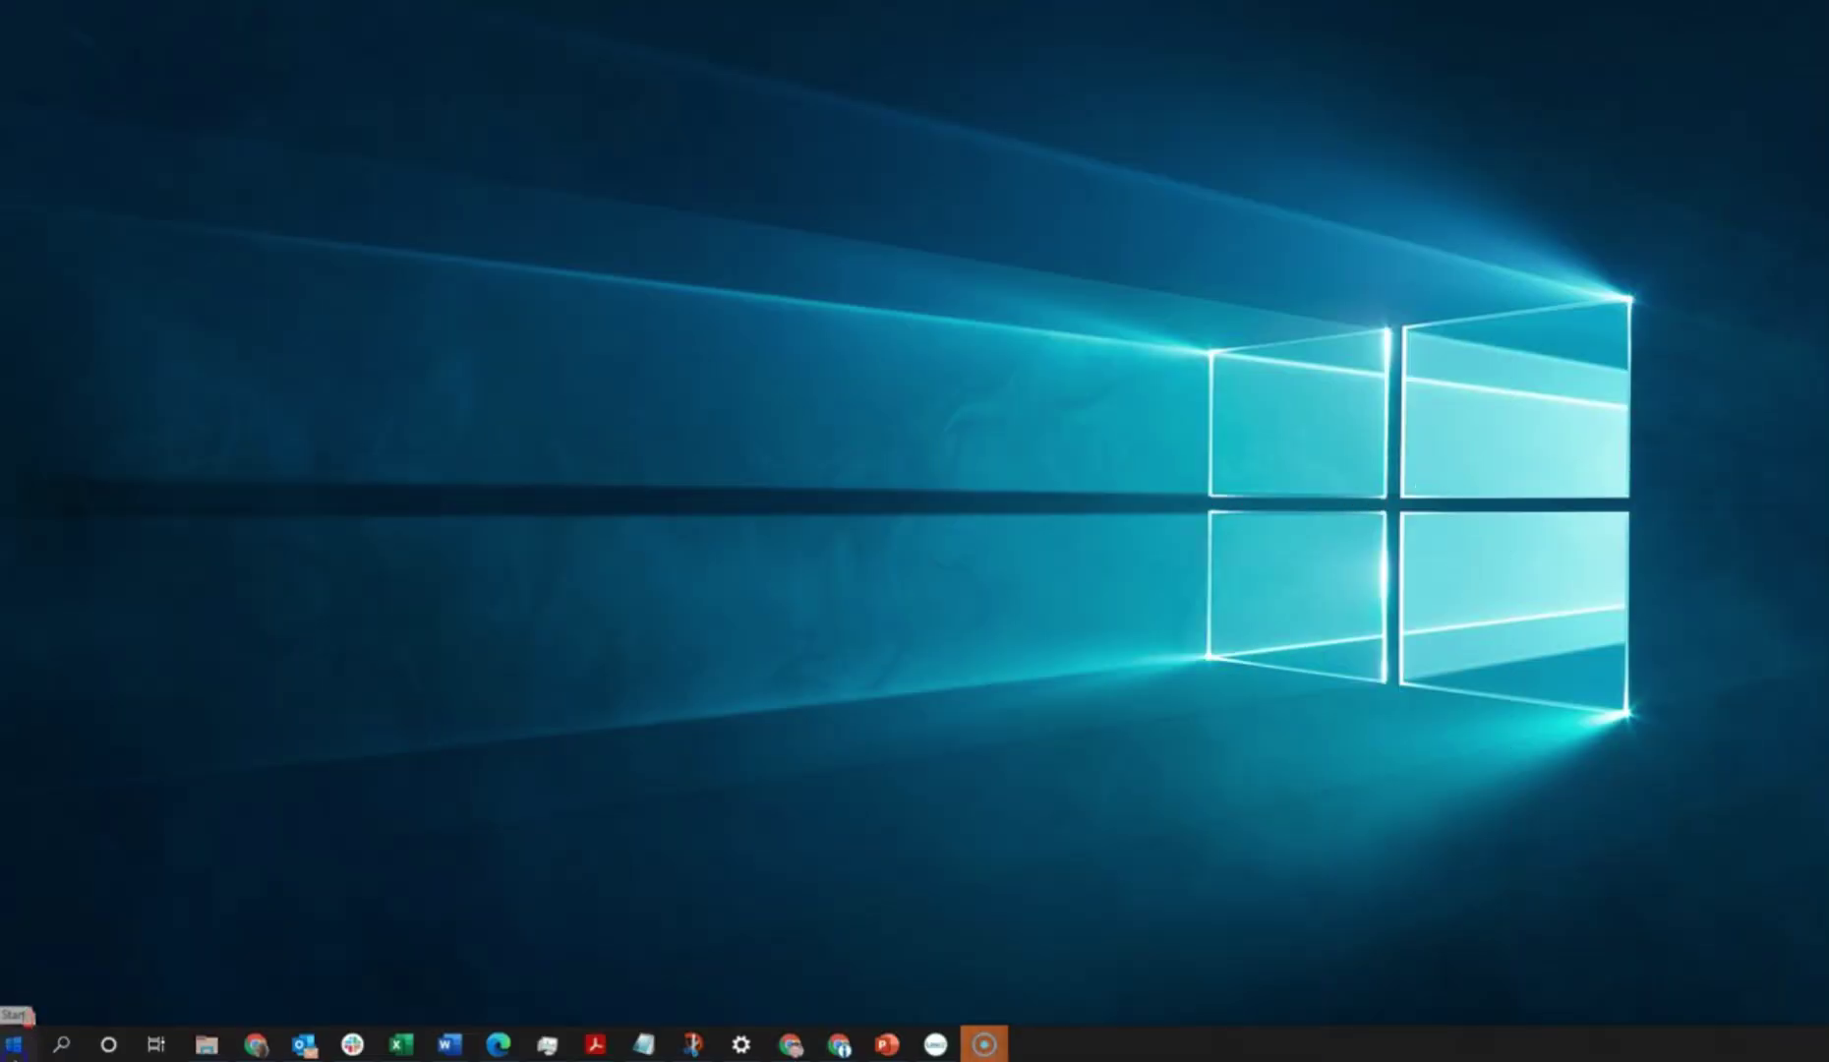
# Step: Launch Dell Command | Update by searching 'dell' from the Start menu
pyautogui.click(17, 1043)
pyautogui.write('dell')
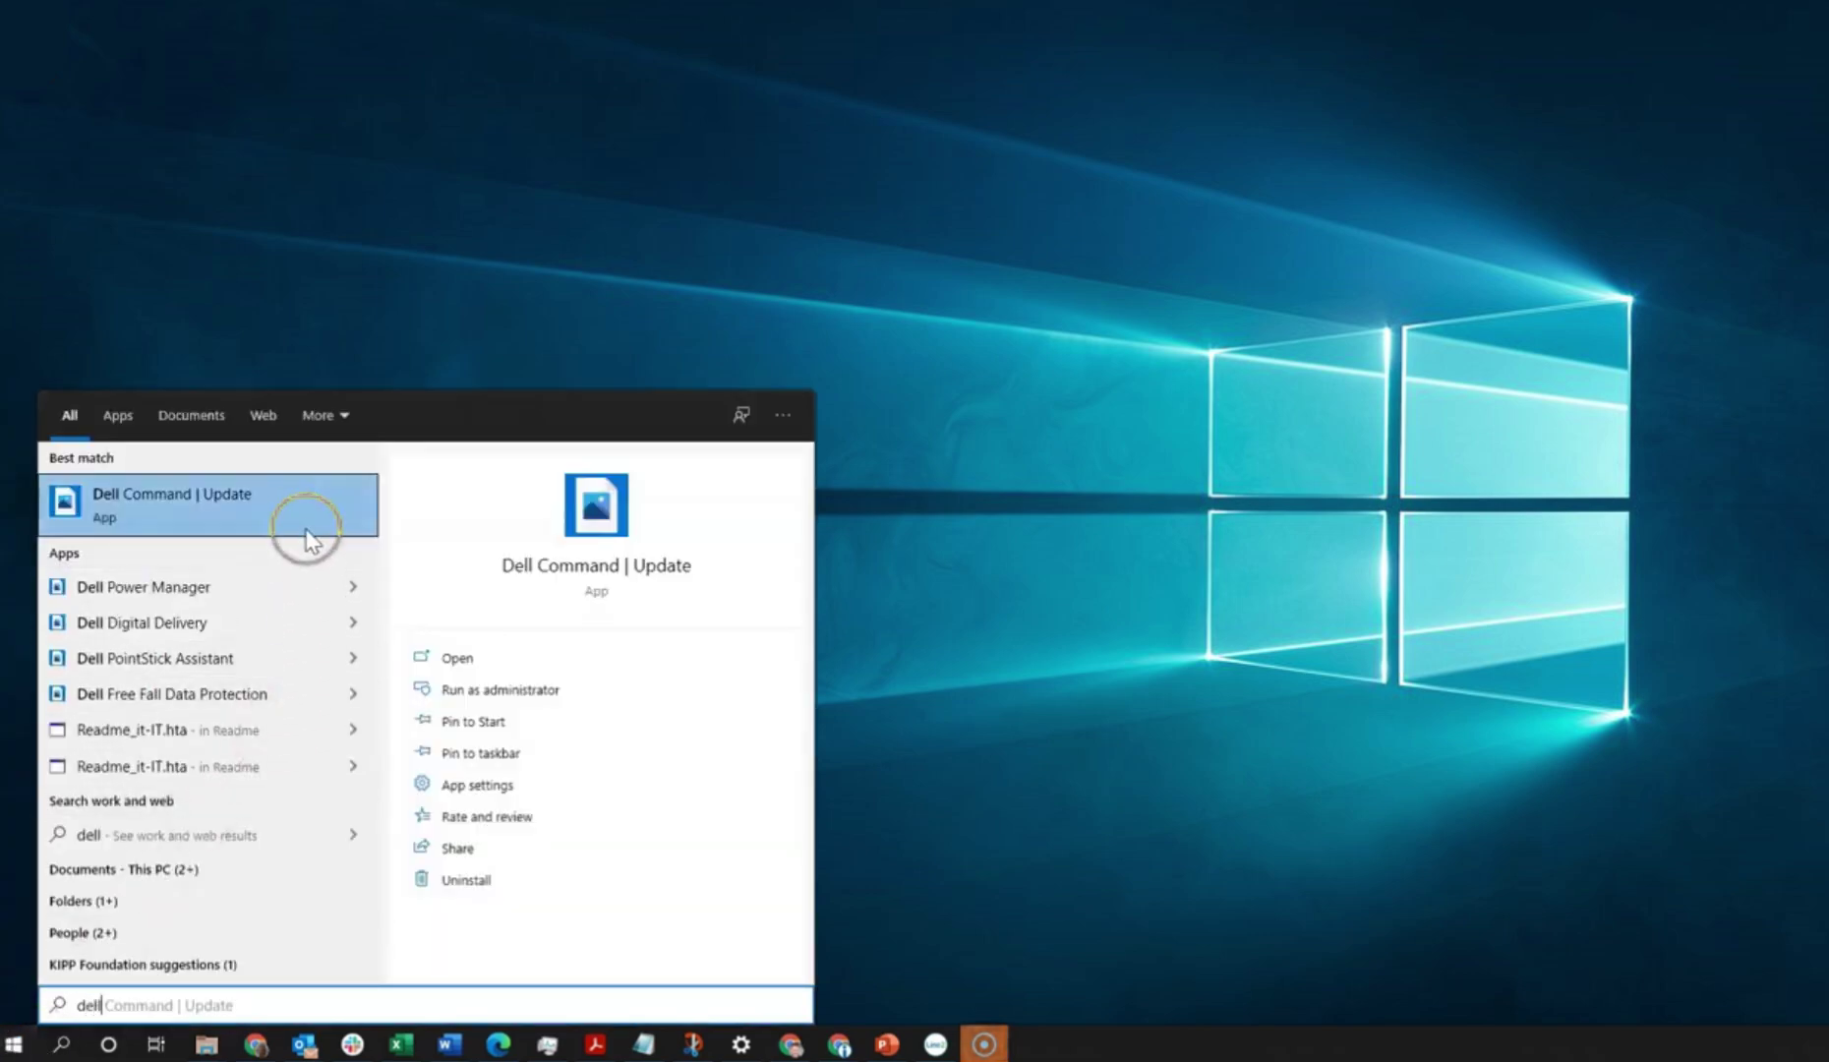
pyautogui.click(291, 500)
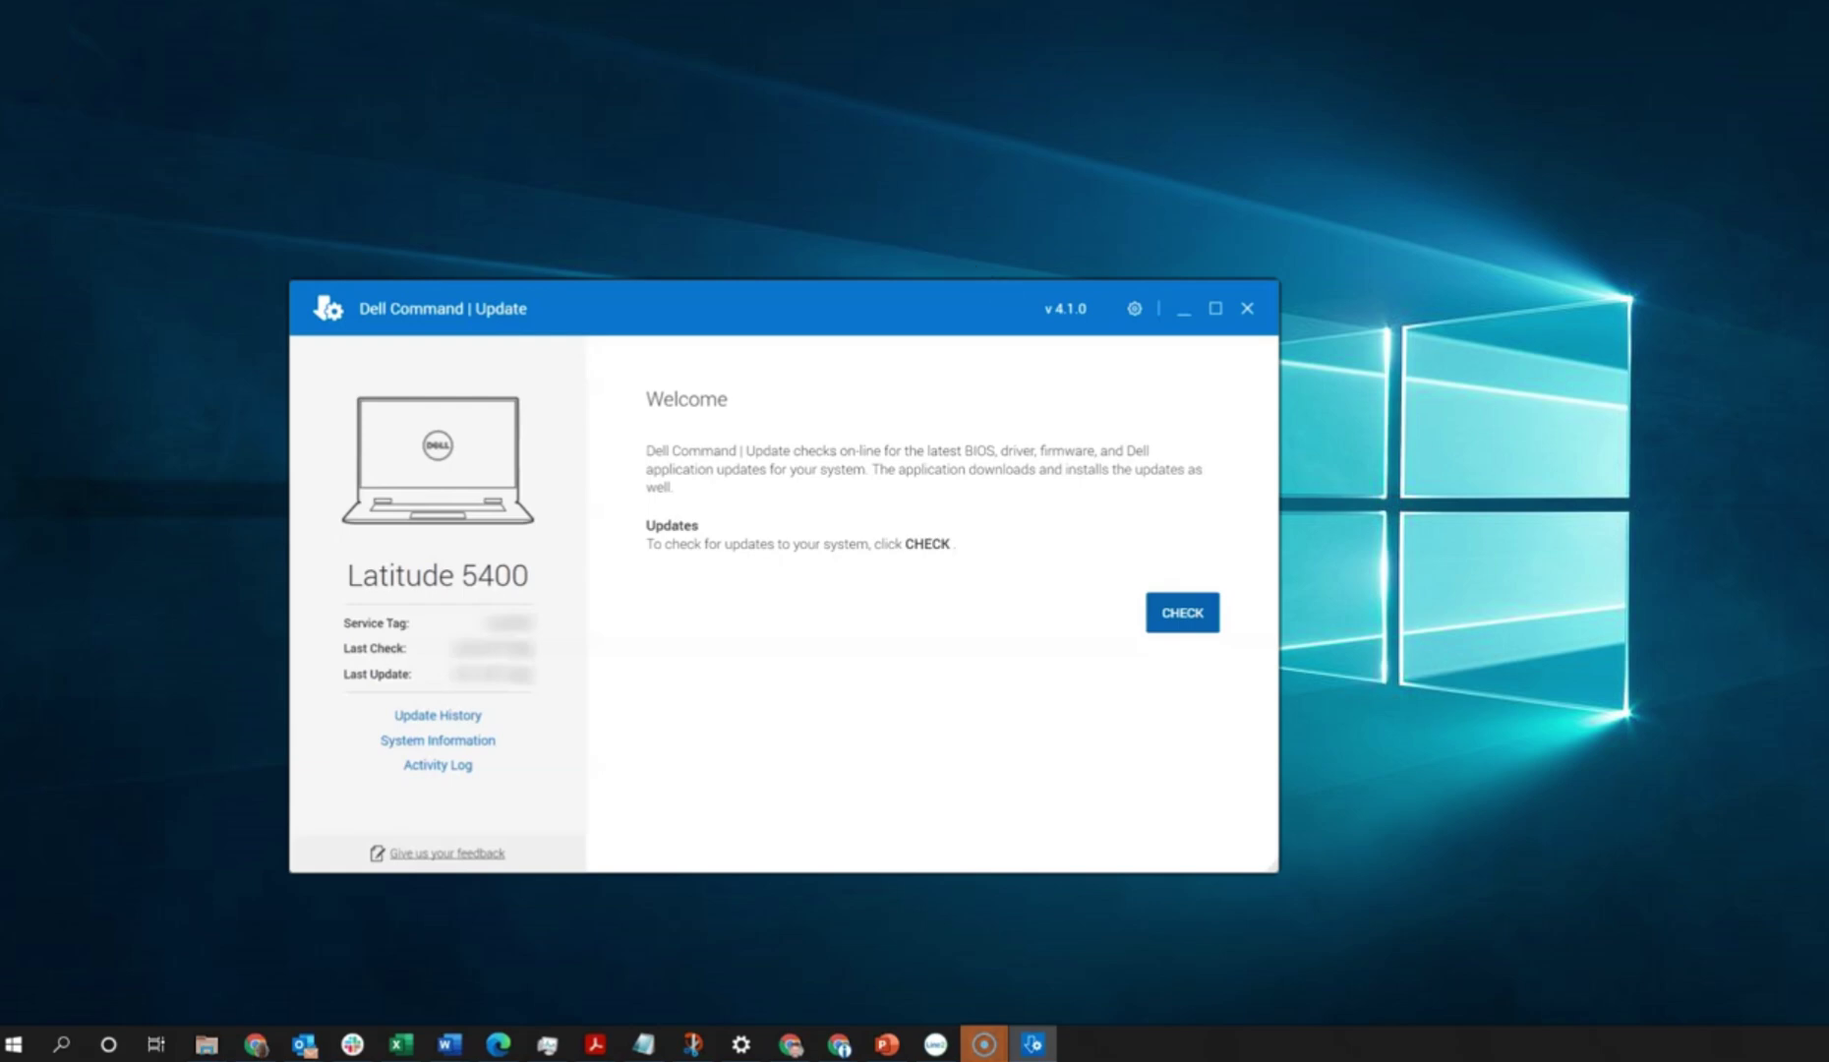
# Step: Start the Dell Command | Update scan of the Latitude 5400 with CHECK
pyautogui.click(1186, 617)
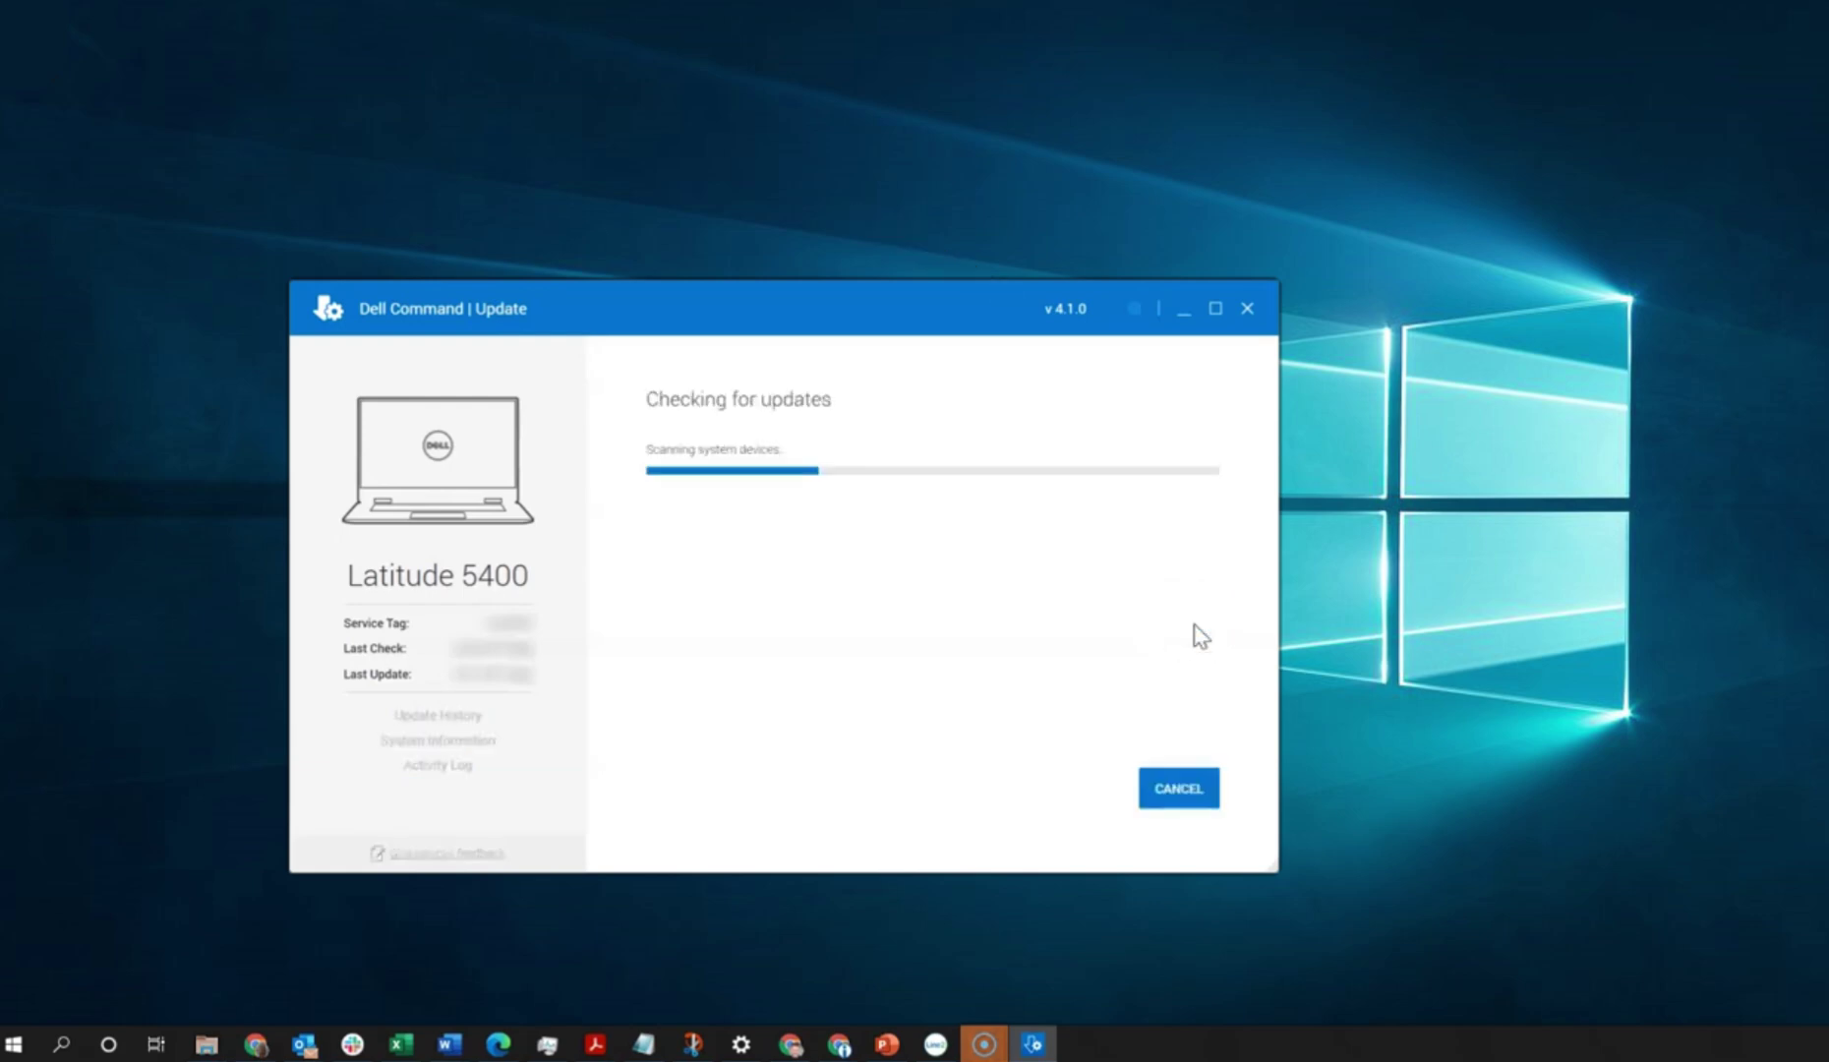